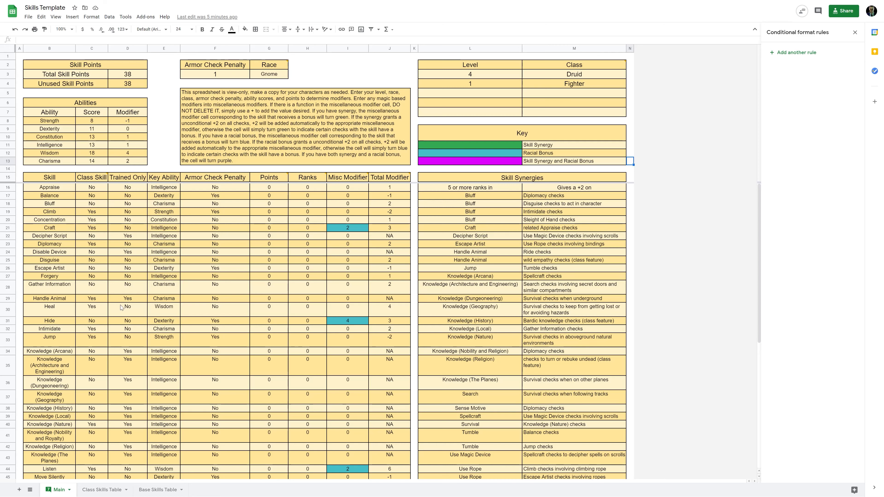
- Add the class heading "Arcane Archer" in cell P15 of the Class Skills Table sheet, beside WIZARD
click(104, 490)
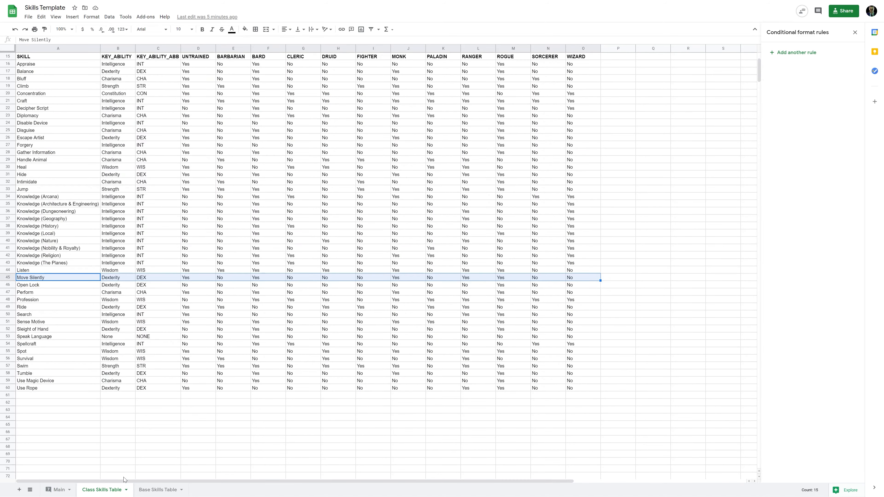
click(171, 344)
scroll(405, 312, up, 3)
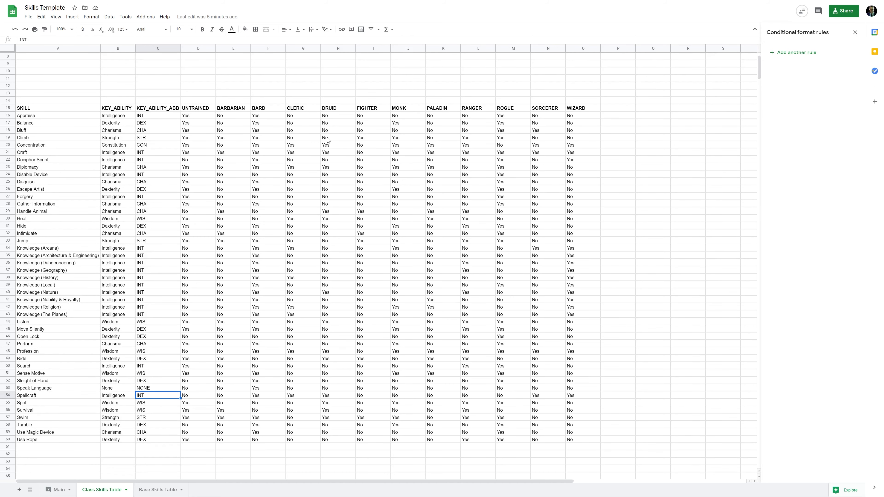
click(606, 110)
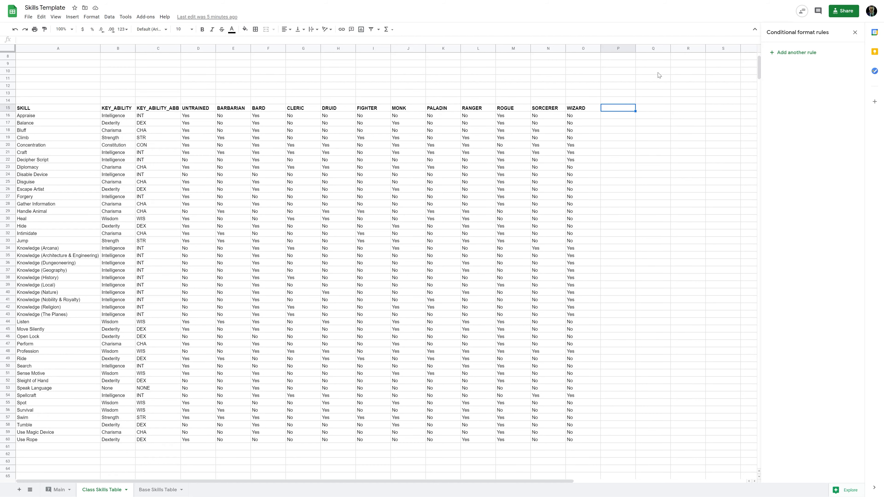
text(Arcane Archer)
key(Return)
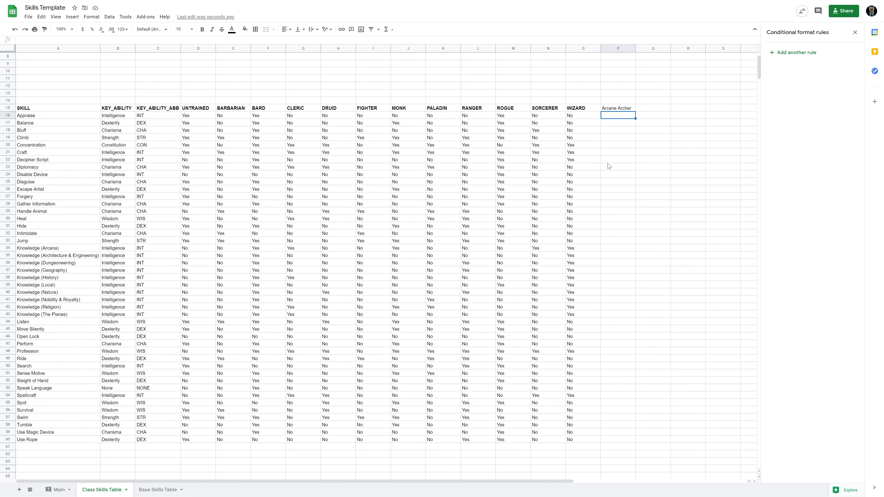
- Enter Yes for the Craft and Hide skills in the Arcane Archer column
click(608, 154)
text(Yes)
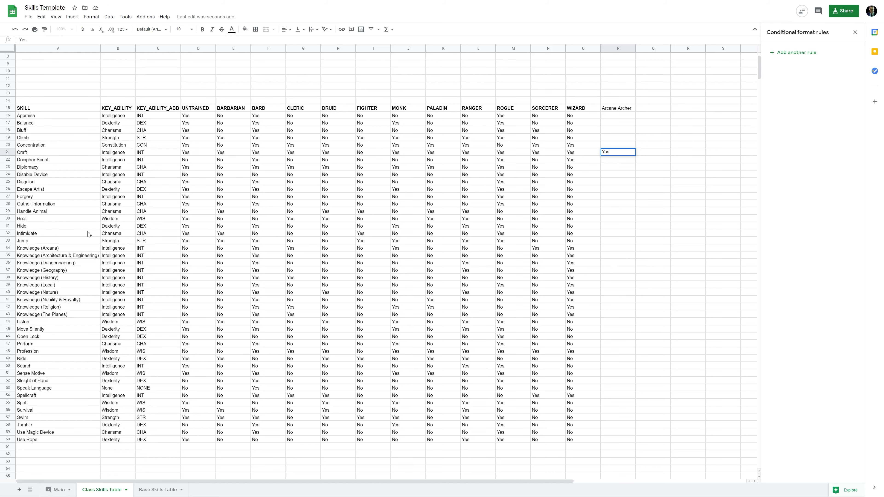
click(603, 219)
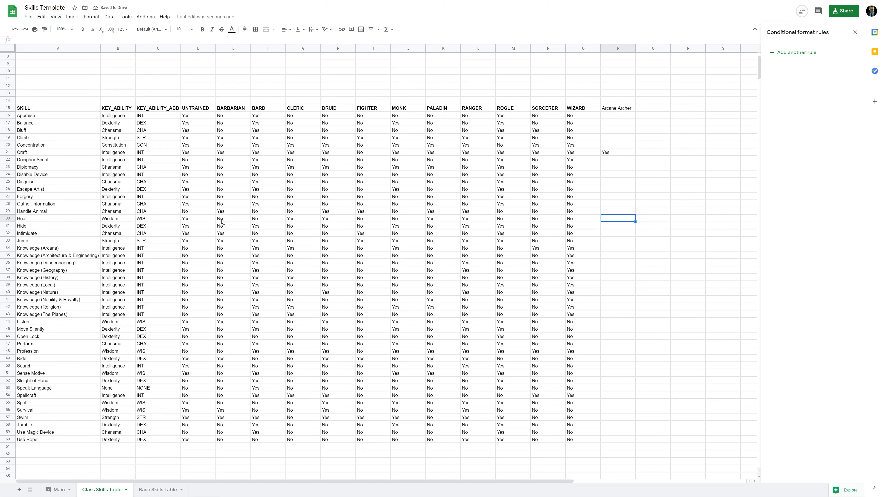
drag(223, 226, 603, 224)
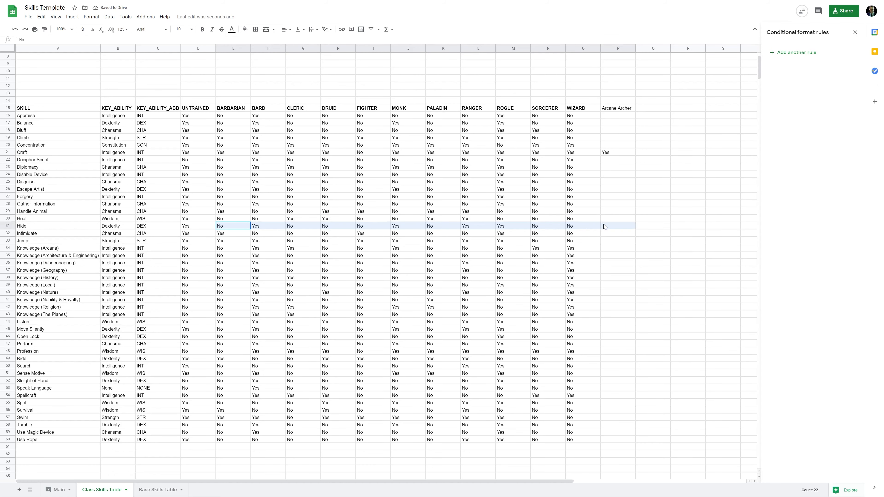
click(605, 226)
text(Hide)
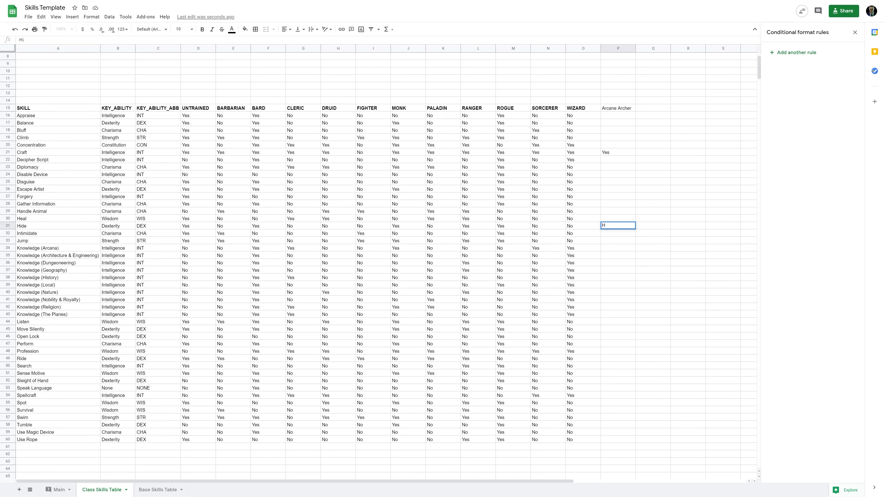
key(BackSpace)
- Enter Yes for the Listen, Move Silently and Ride skills in the Arcane Archer column
click(611, 316)
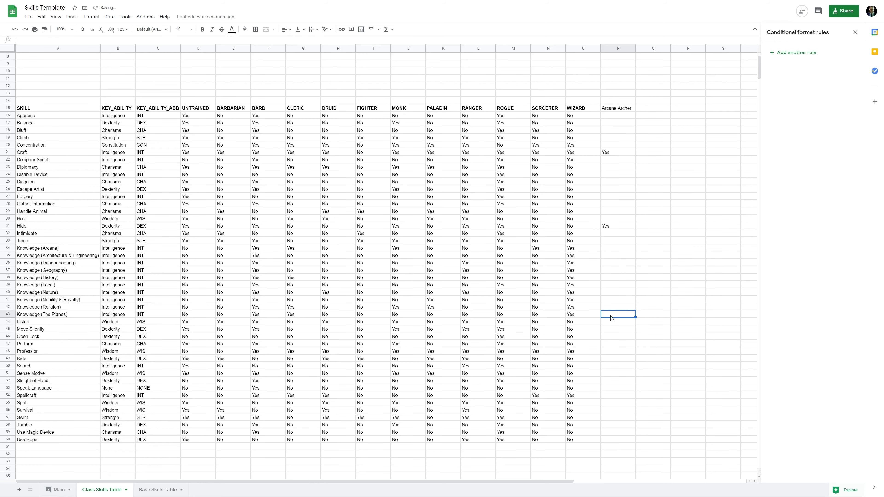
drag(30, 323, 598, 326)
click(610, 322)
text(Yes)
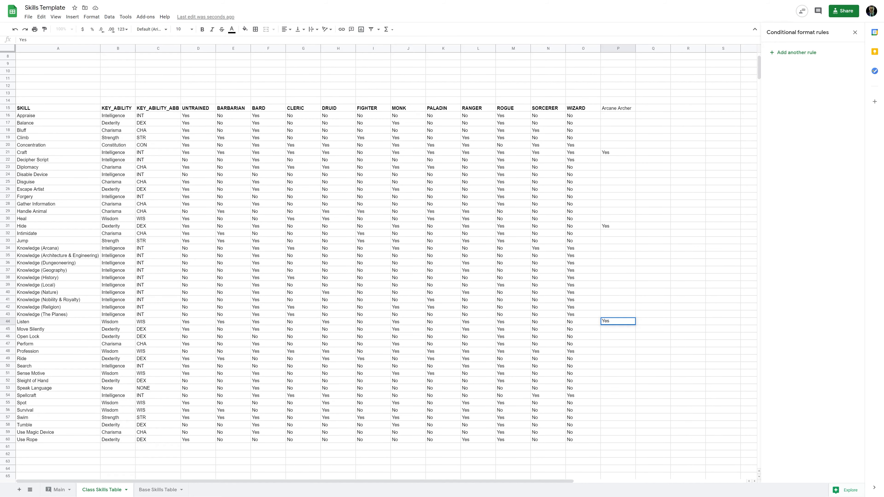
key(Return)
text(Yes)
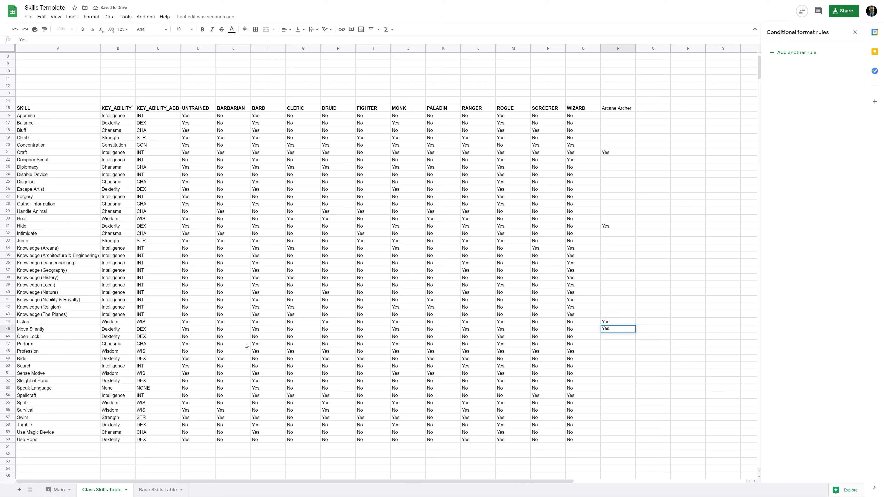
drag(66, 359, 598, 360)
click(615, 358)
text(Yes)
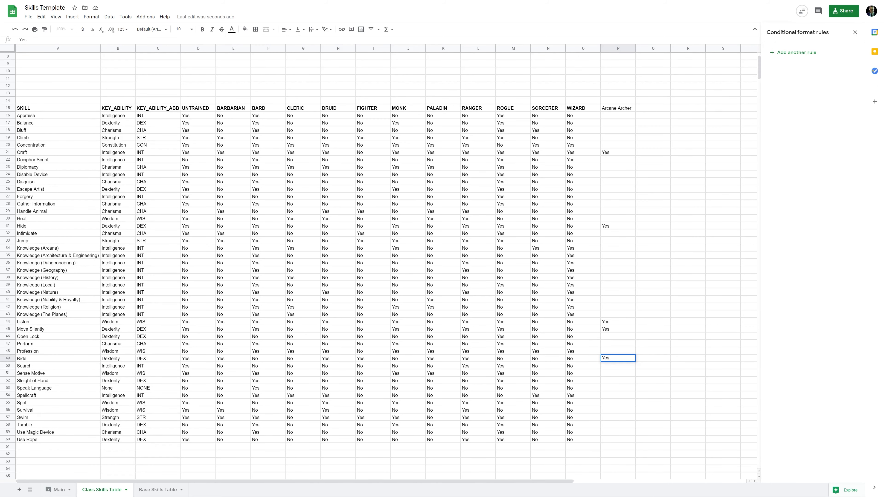
- Enter Yes for the Spot, Survival and Use Rope skills in the Arcane Archer column
drag(53, 402, 597, 403)
click(615, 403)
text(Yes)
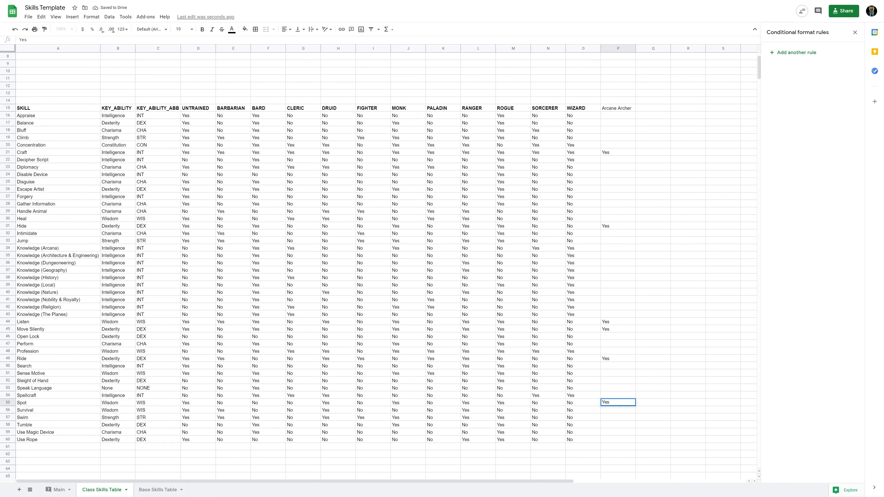
key(Return)
text(Yes)
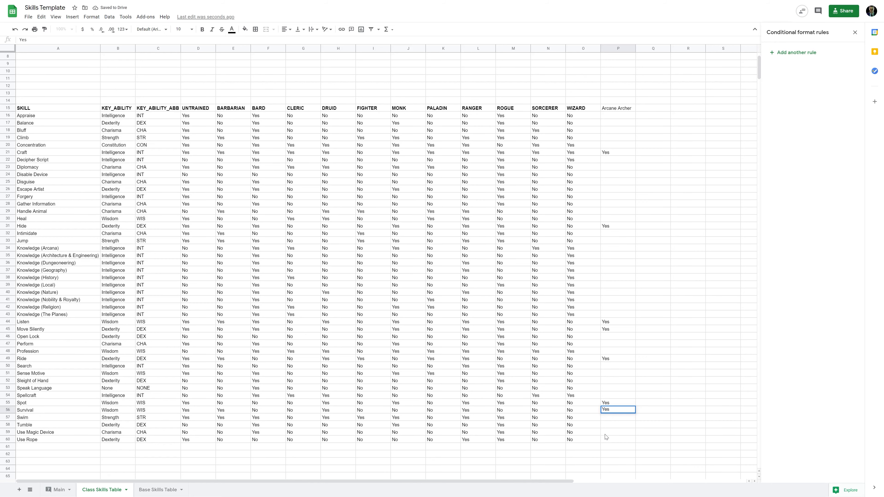
click(606, 437)
text(Yes)
- Fill every remaining empty skill cell in the Arcane Archer column, from Appraise to Use Magic Device, with No
click(607, 116)
text(No)
key(Return)
text(No)
key(Return)
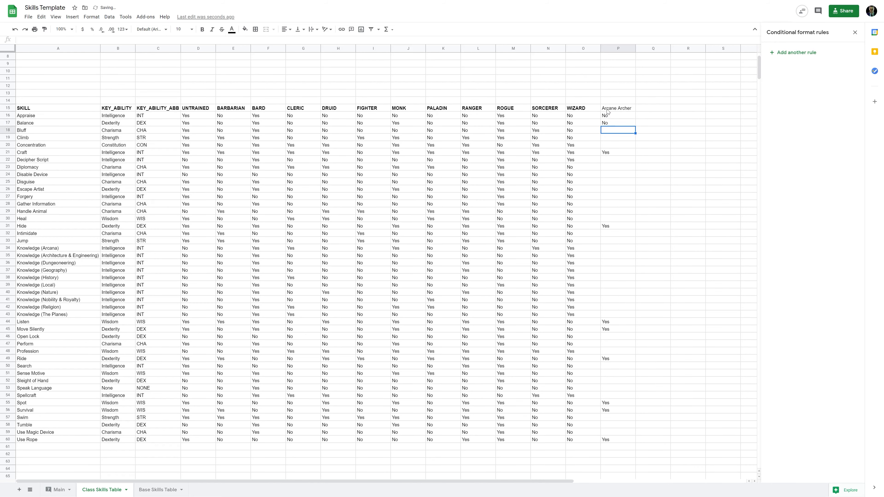
text(N)
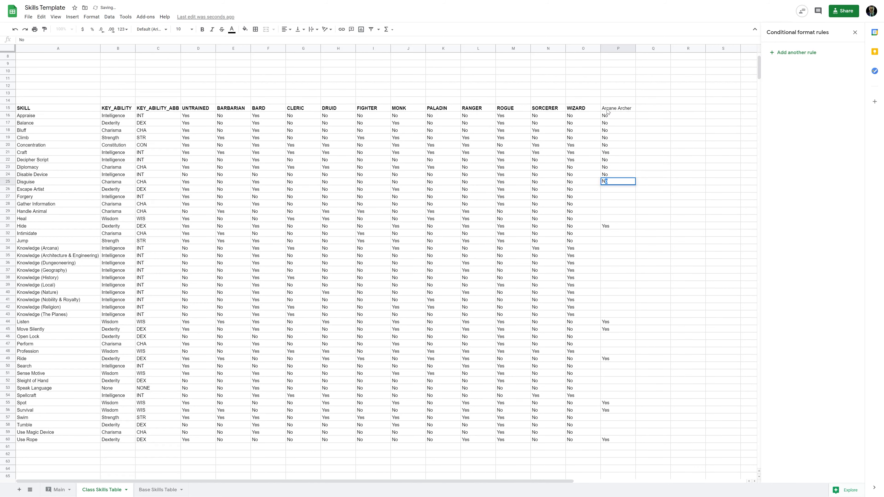
text(o No No Yes No No No No No No No No No Yes No No N)
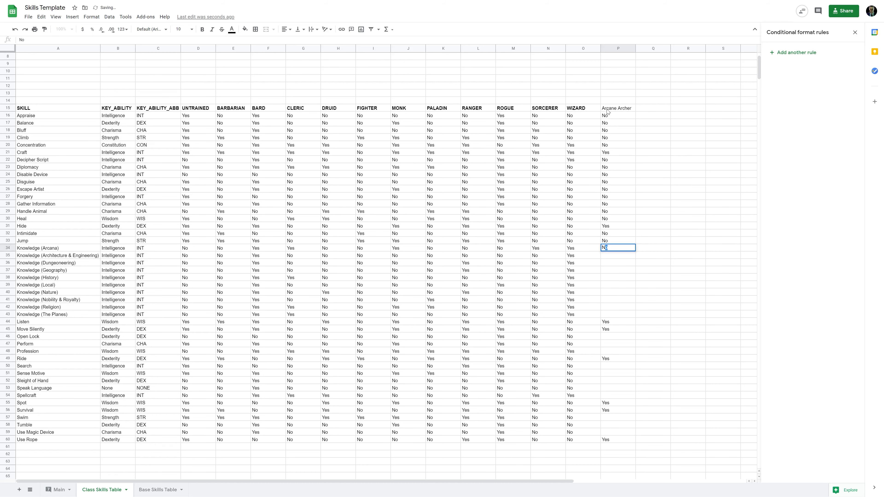
text(o)
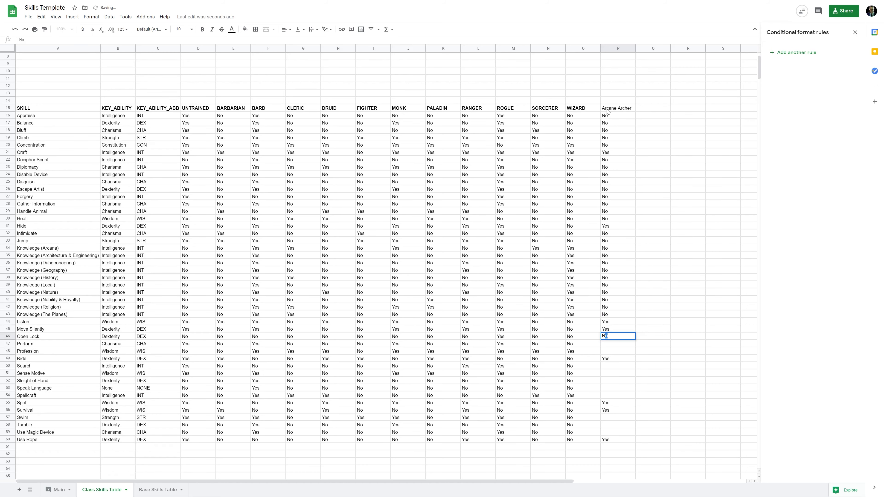
text( No No No No No No No No No Yes Yes No No No Yes No No No No No Yes)
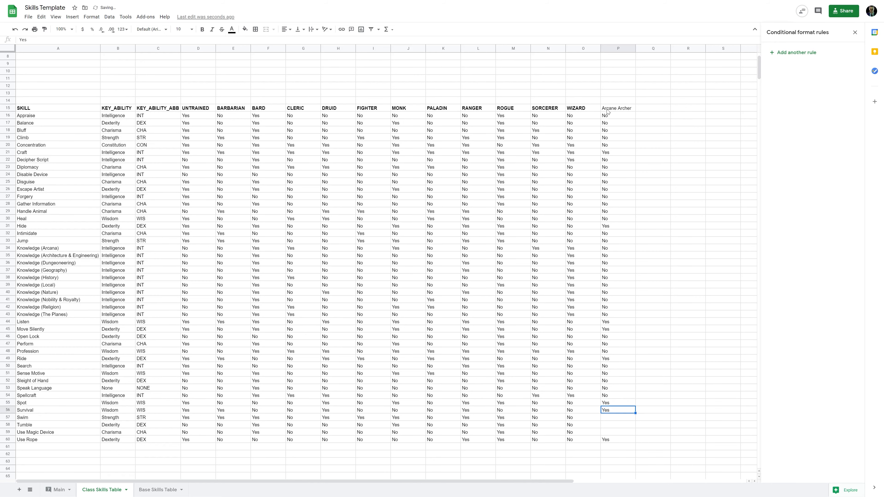
key(Return)
text(No)
key(Return)
text(No)
key(Return)
text(No)
key(Return)
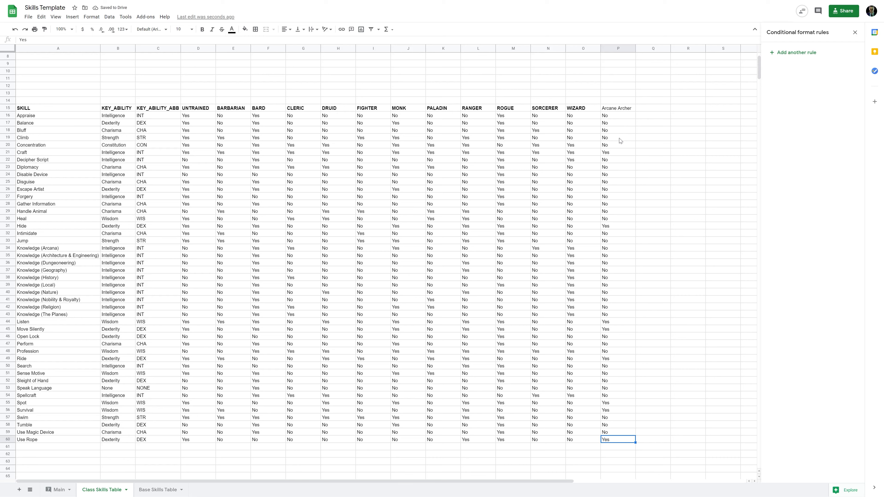
- Try to define cells P16:P60 of the Class Skills Table as a named range called "Arcane Archer"
drag(619, 116, 624, 440)
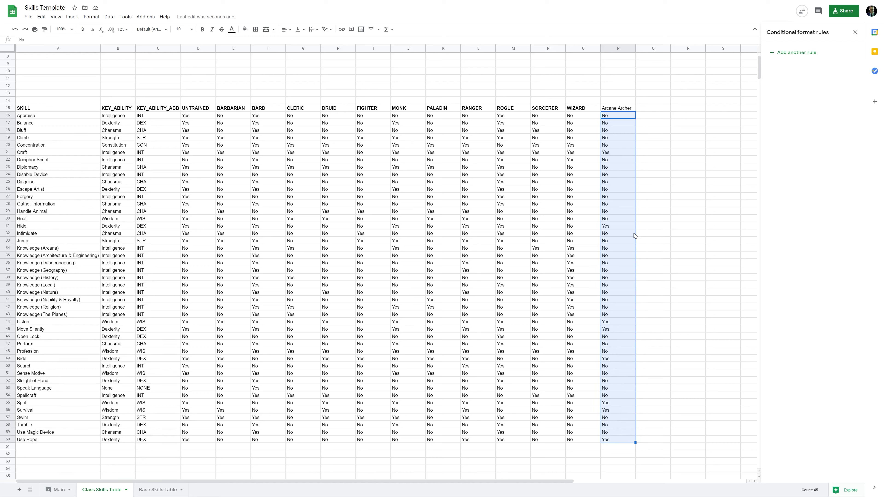
right_click(614, 156)
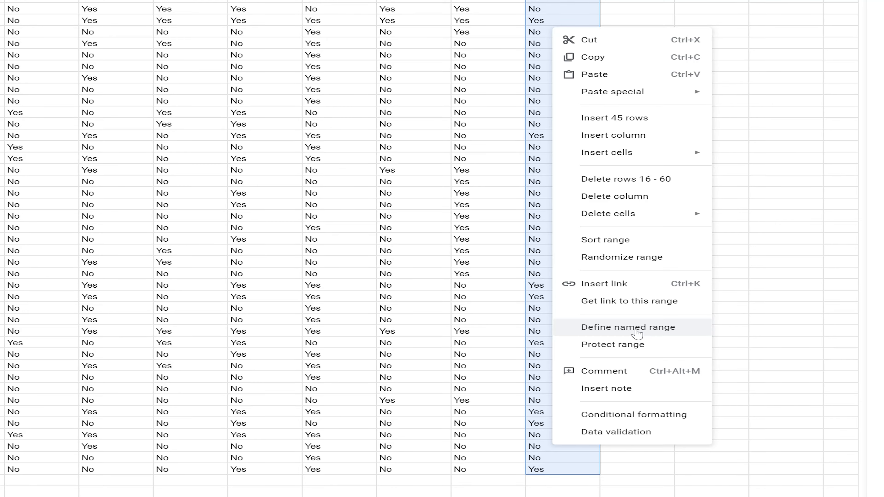
click(628, 328)
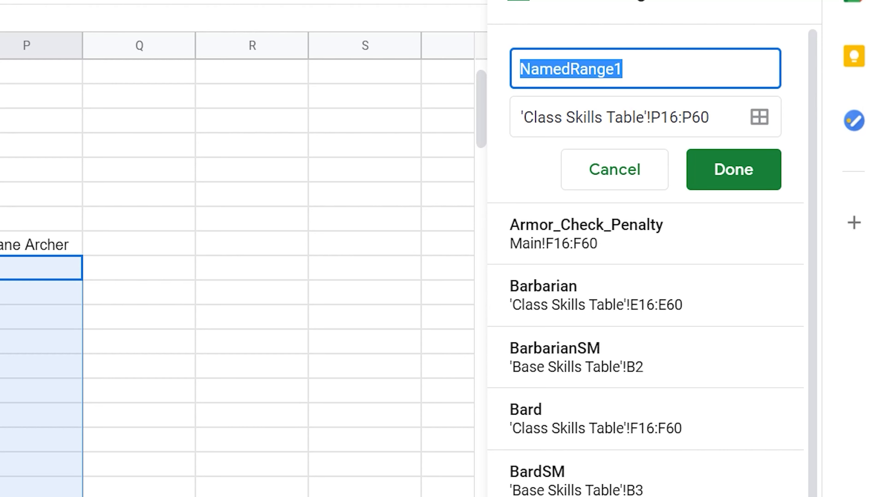
text(Arcane)
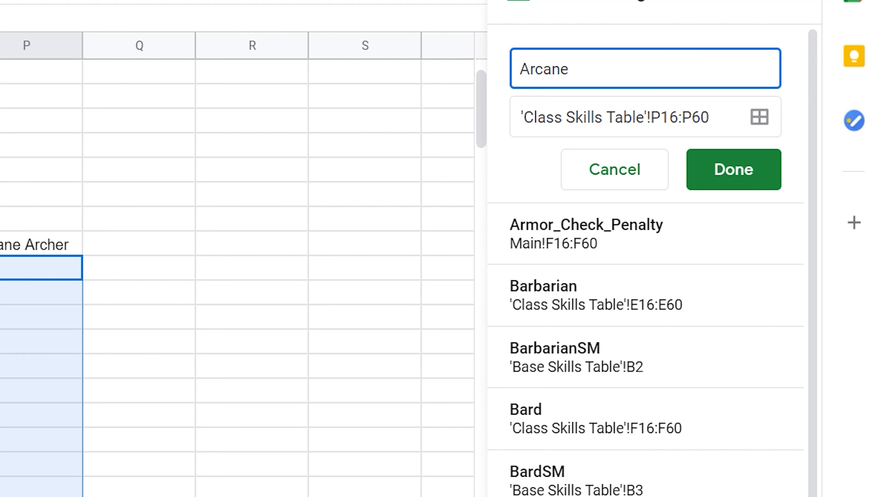
text( Archer)
click(746, 168)
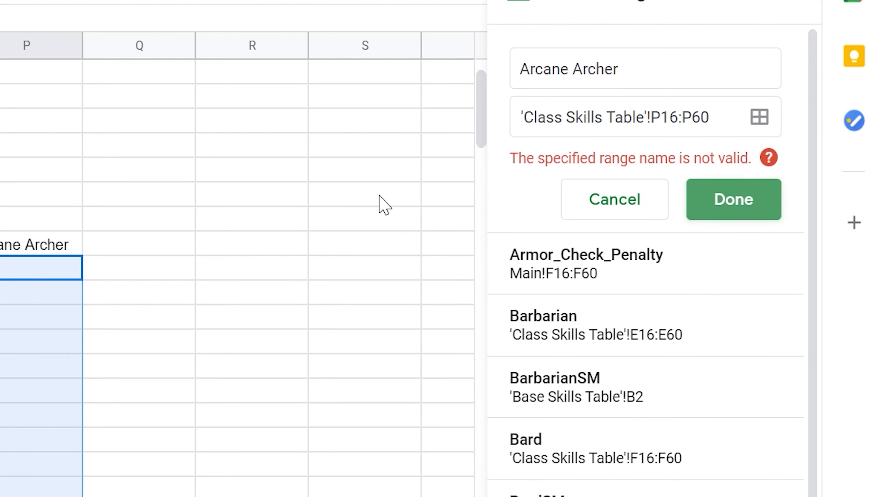
- Correct the range name to "Arcane_Archer" and save the named range
click(573, 70)
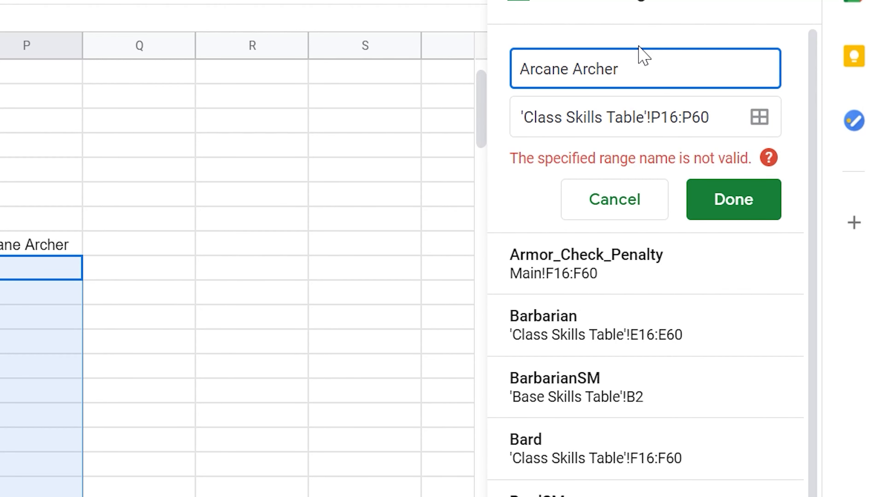
key(BackSpace)
text(_)
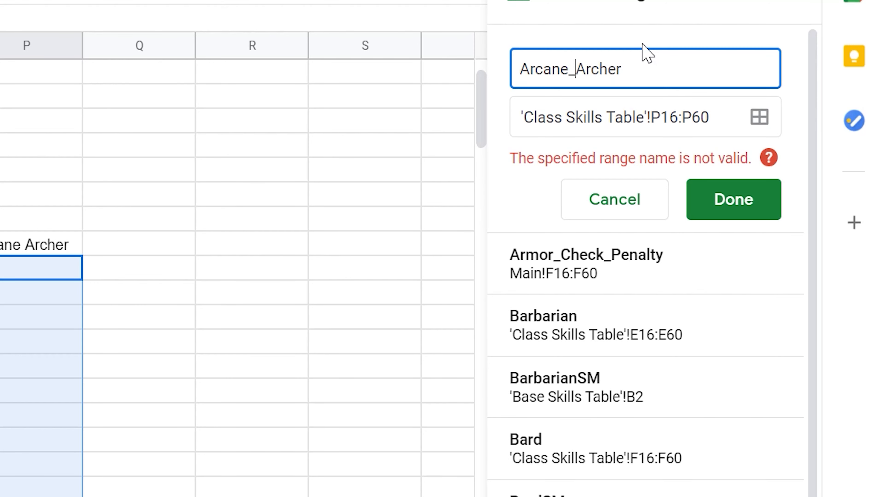
click(744, 206)
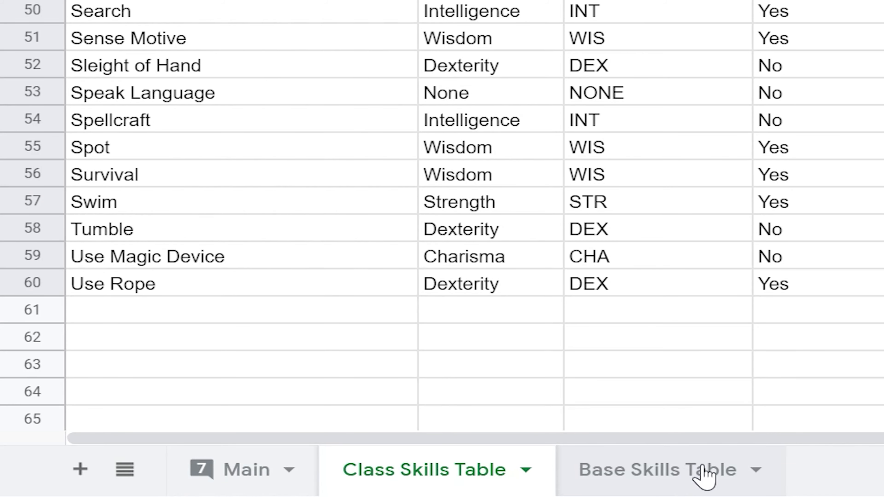
- Add Arcane Archer with the value 4 in row 13 of the Base Skills Table sheet, below Wizard
click(694, 474)
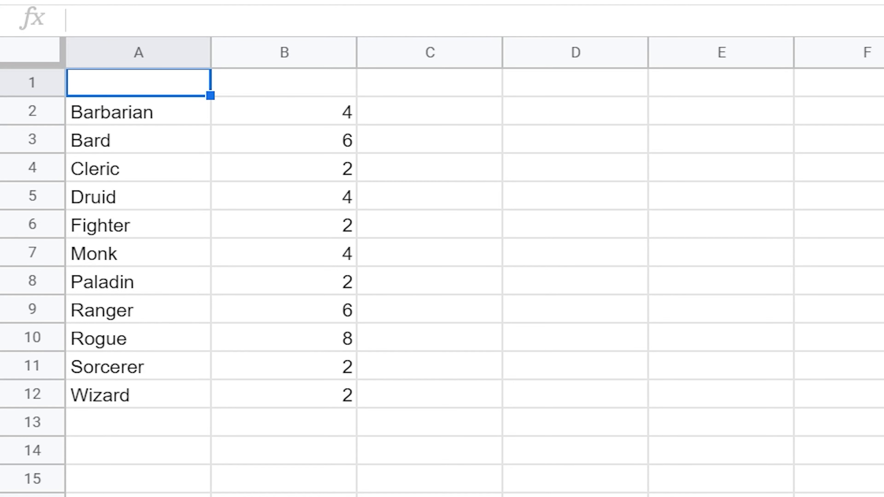
click(99, 427)
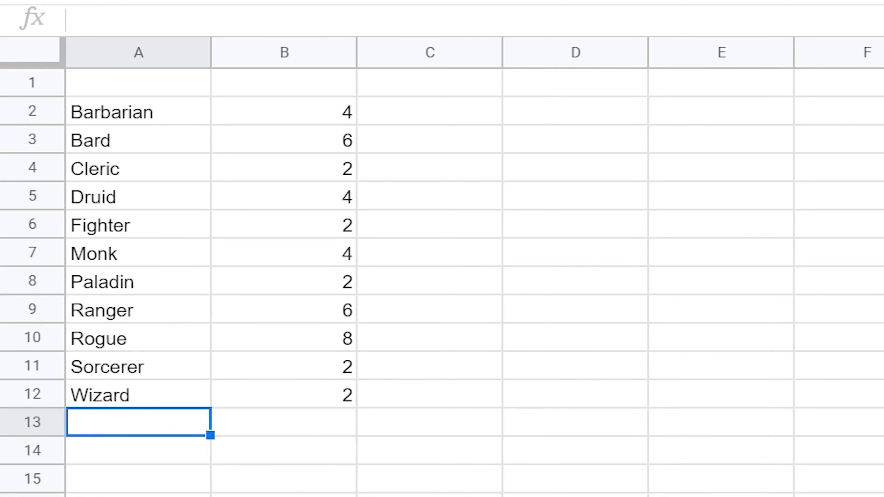
text(Ar)
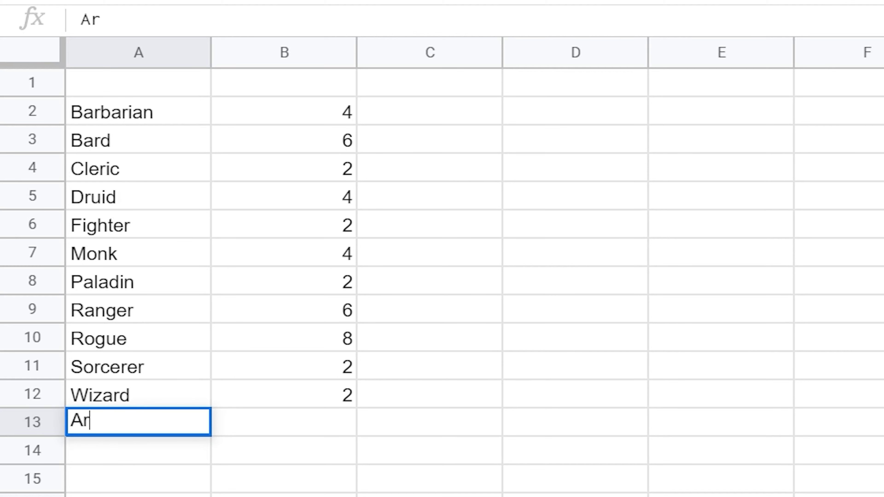
text(cane)
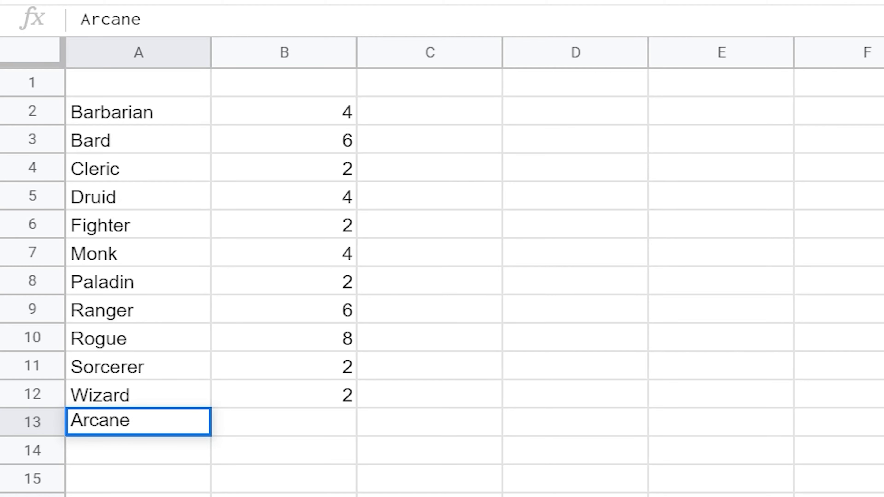
text( Arche)
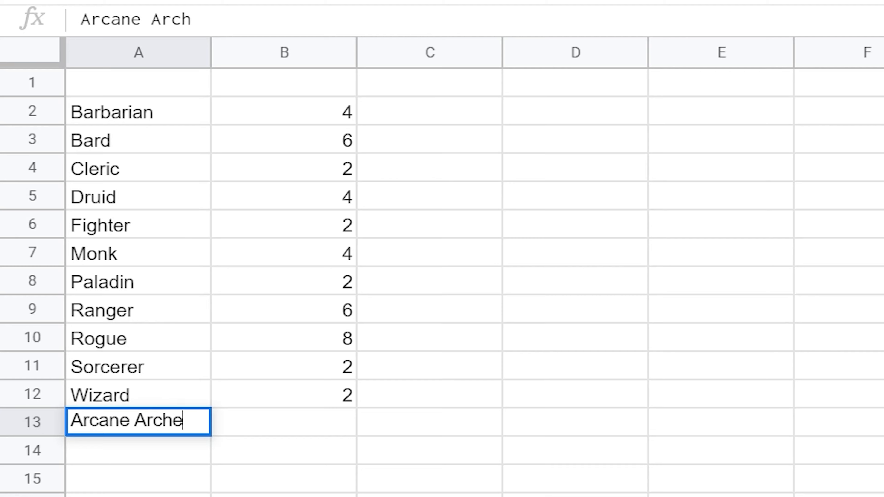
text(r)
click(306, 418)
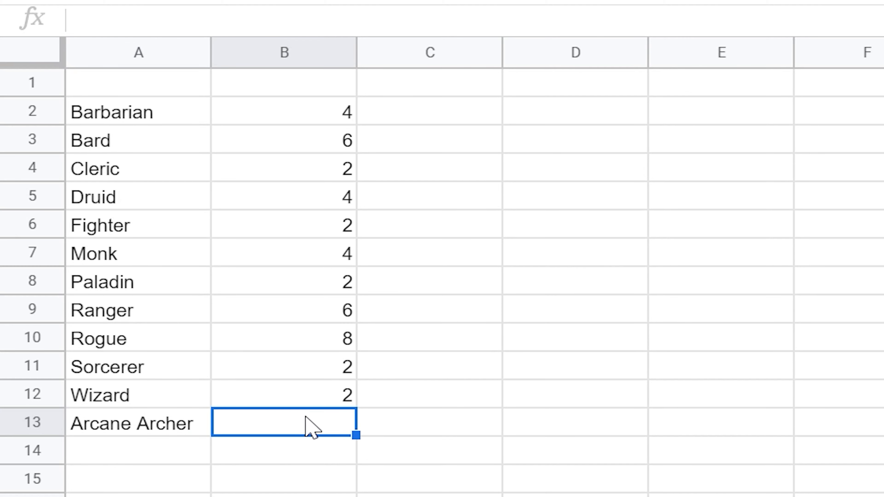
text(4)
key(Return)
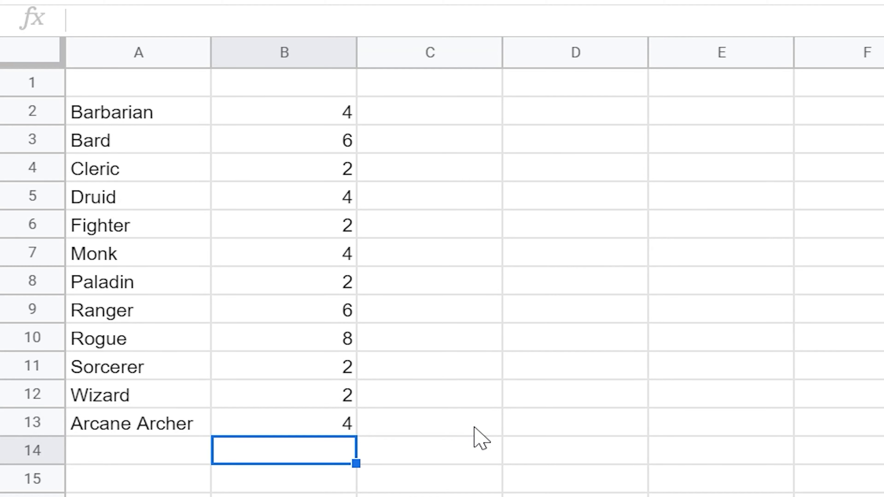
- Define cell B13 of the Base Skills Table, holding the Arcane Archer's base skill points, as the named range Arcane_ArcherSM
click(330, 425)
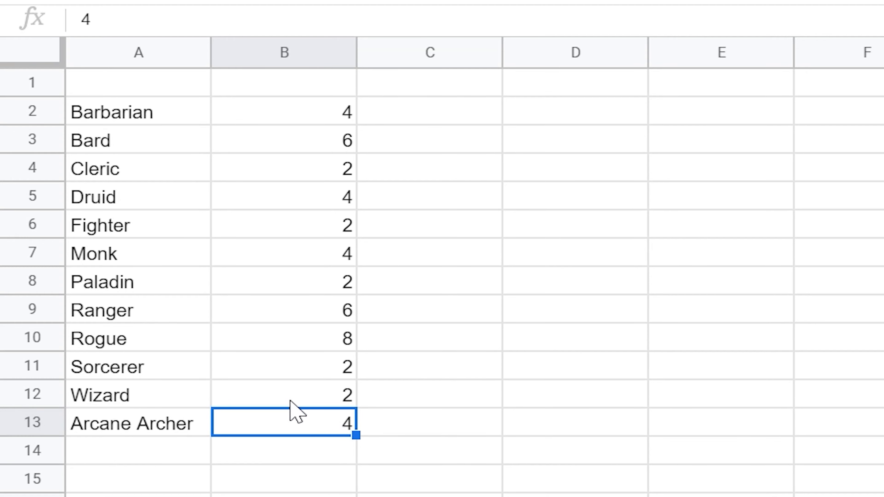
right_click(292, 424)
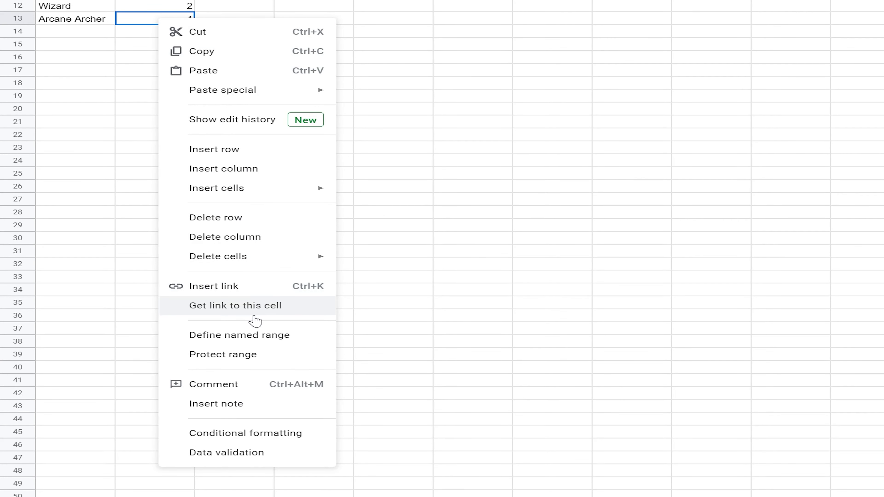
click(257, 339)
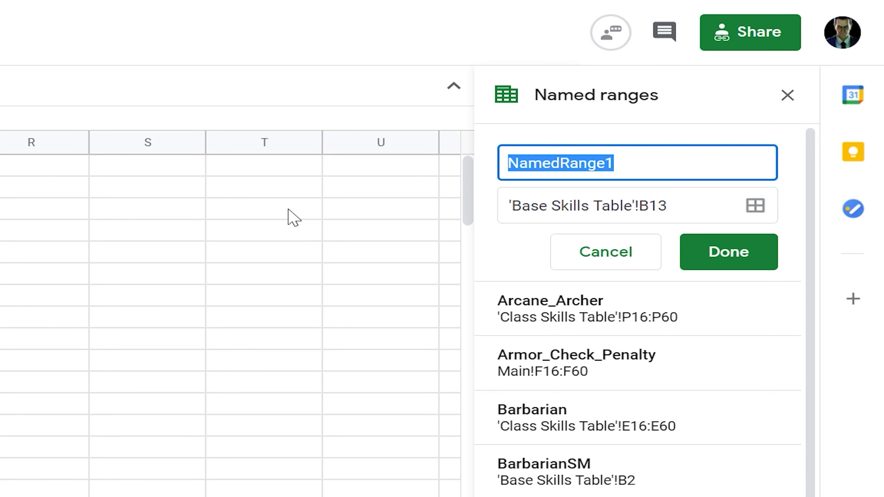
text(Arcane)
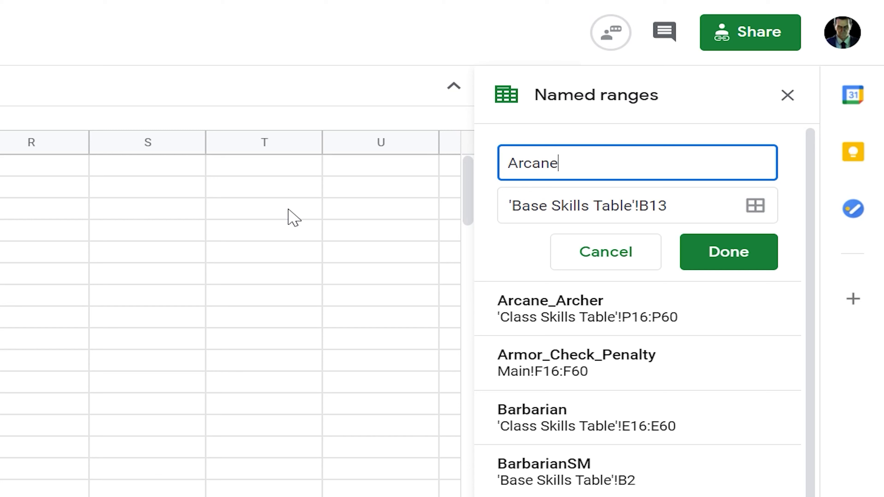
text(_Ar)
text(cher)
key(ctrl+a)
key(Right)
text(SM)
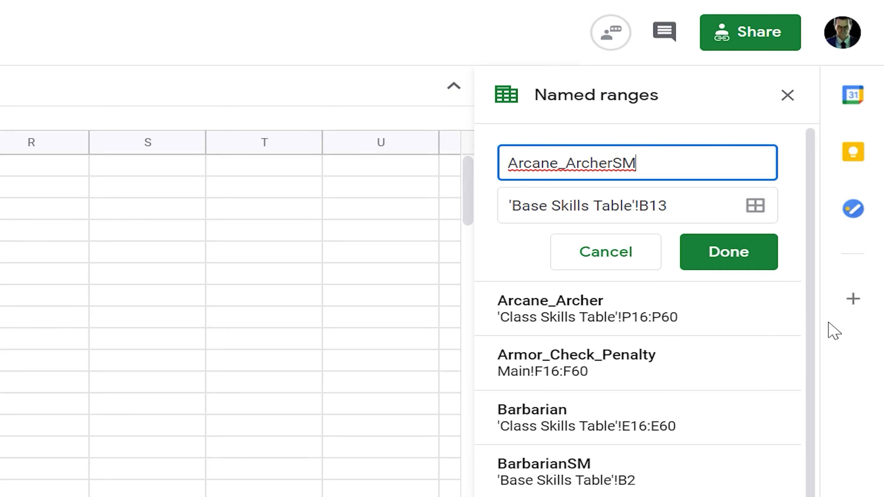
click(721, 266)
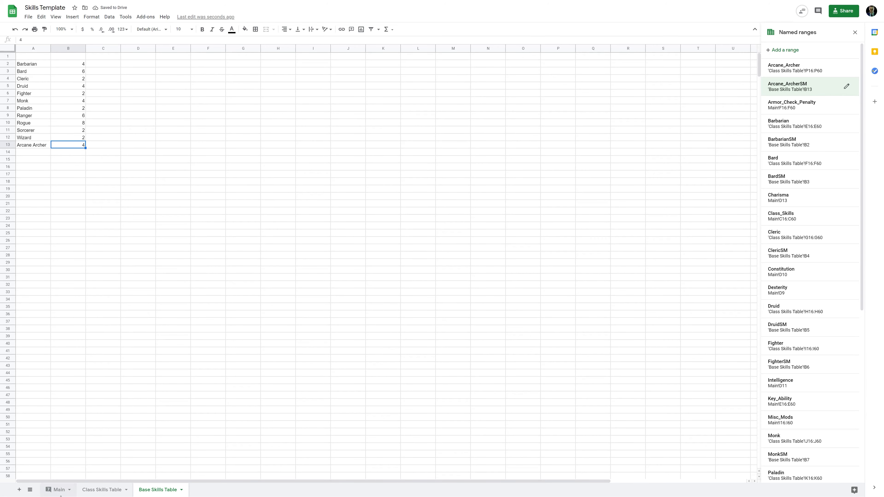
- Add a third class entry below Fighter on the Main sheet with level 1 and class Arcane_Arcane
click(56, 490)
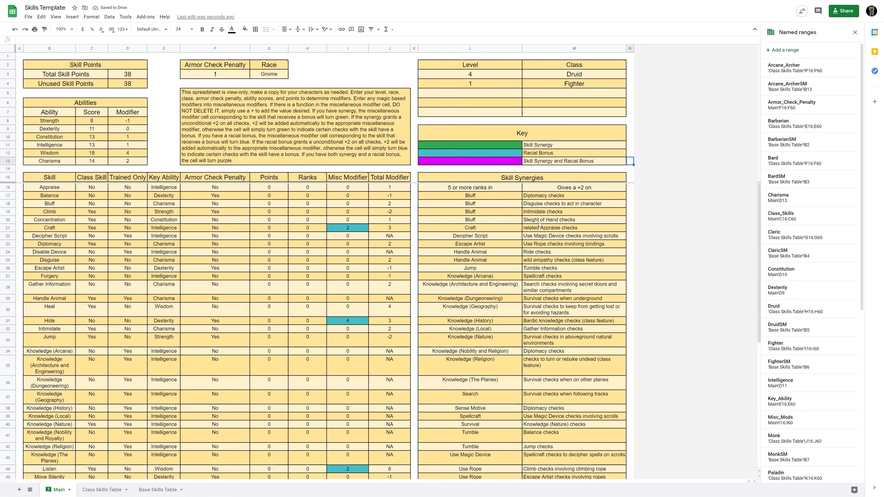
click(466, 94)
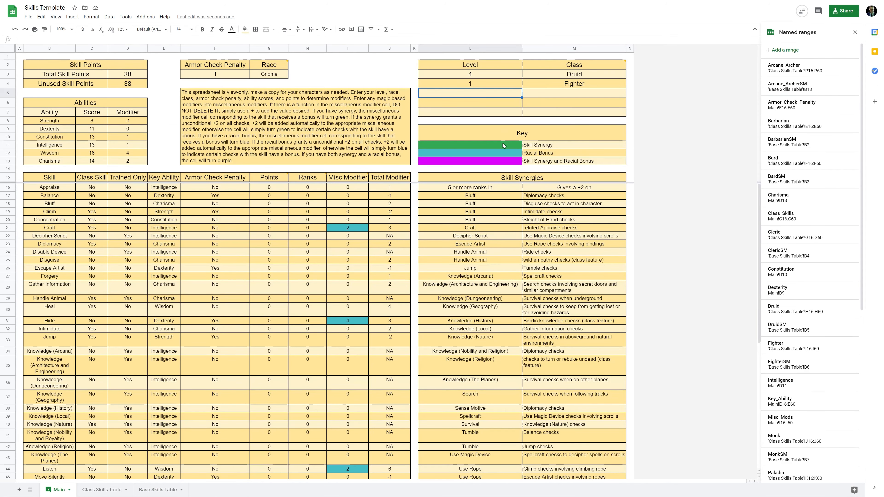
text(1)
click(579, 240)
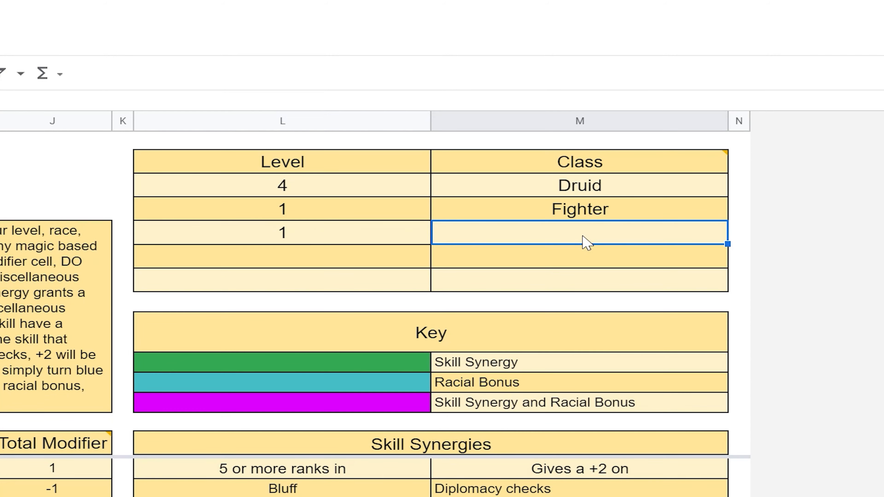
text(Arcane)
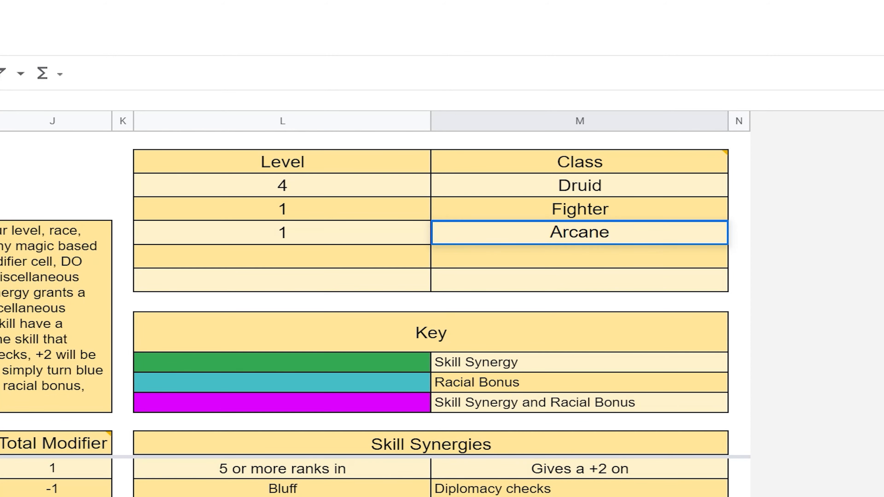
text(_Arcane)
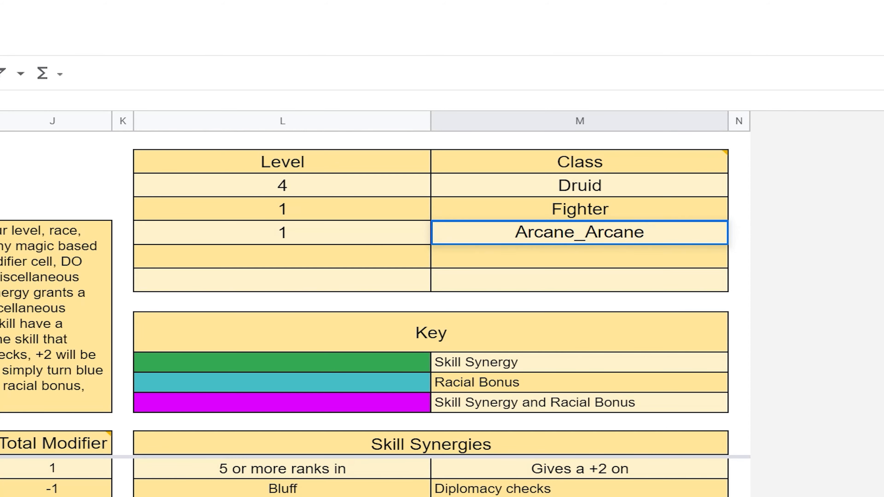
key(Return)
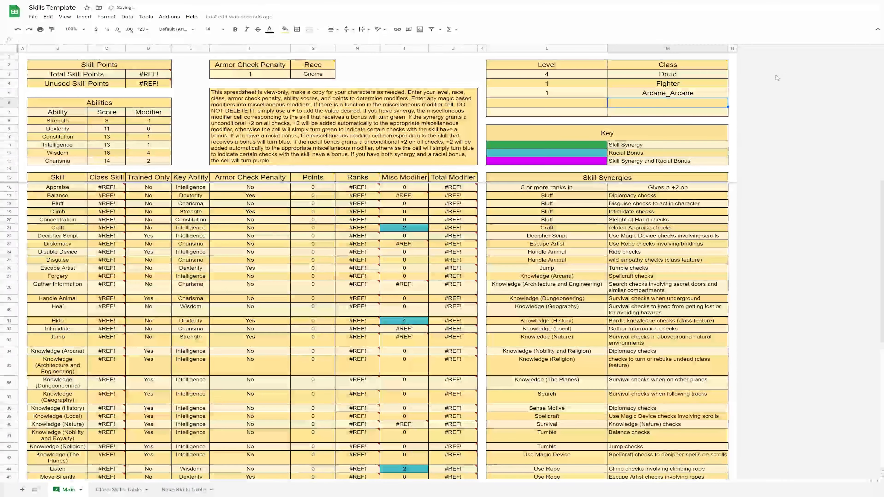
- Correct the third class name in cell M5 to Arcane_Archer
key(Up)
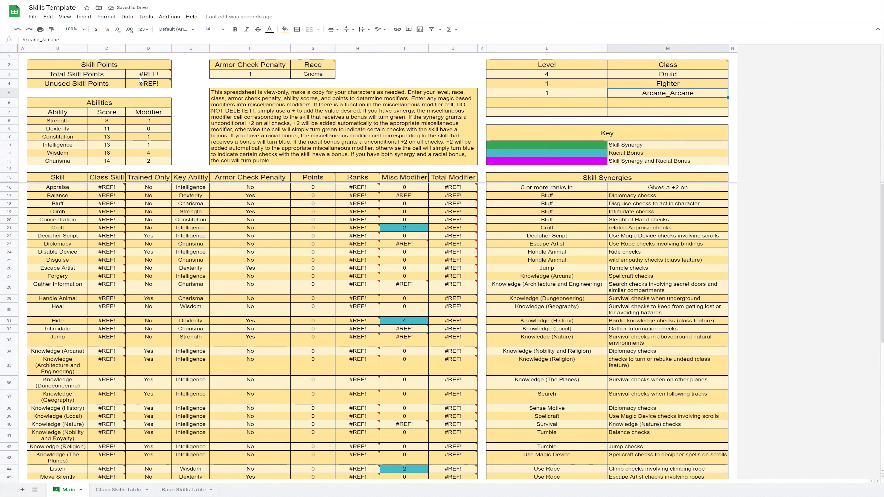
drag(49, 39, 93, 36)
text(cher)
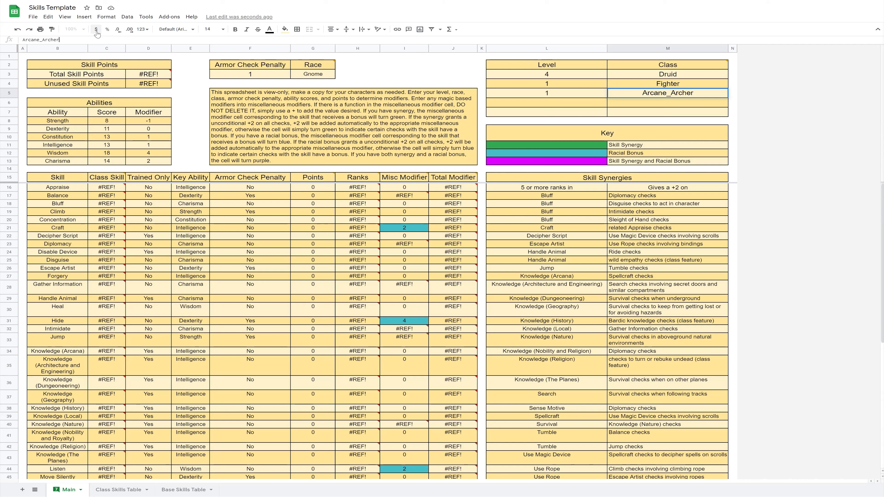
key(Return)
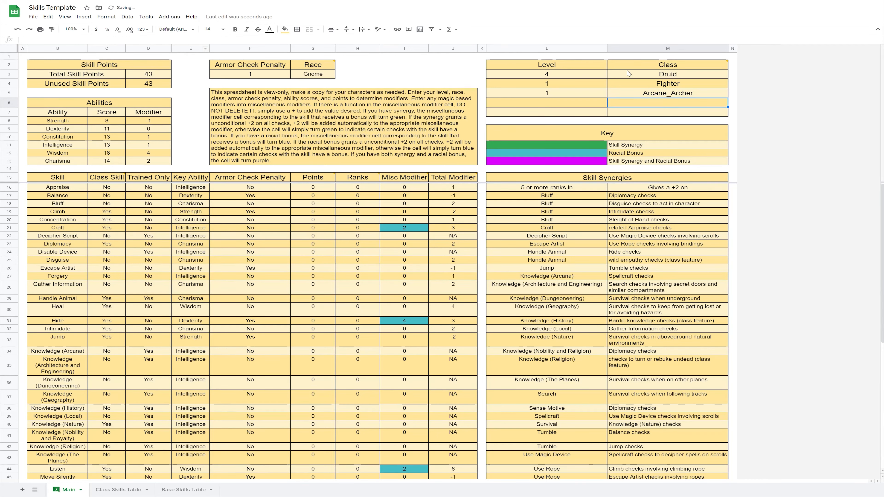
- Review the Class Skill column for all skills on the Main sheet and inspect the Move Silently class skill formula
mouse_move(656, 106)
scroll(109, 354, down, 4)
scroll(119, 373, down, 3)
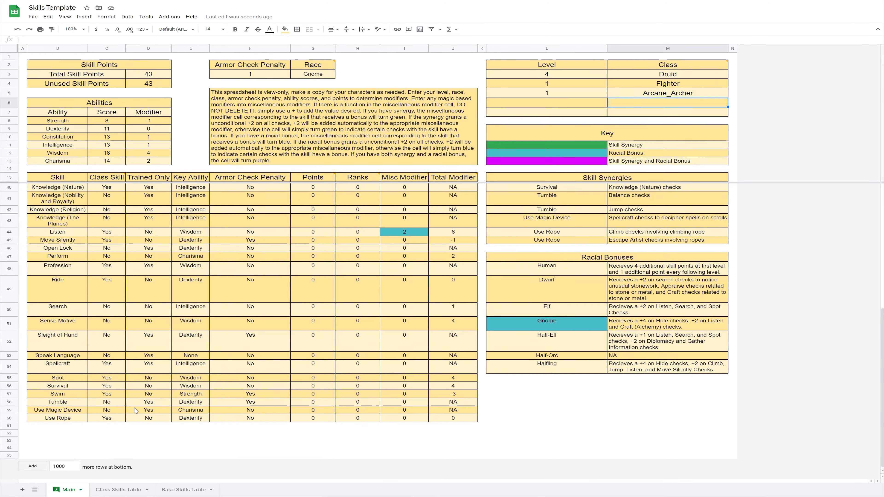
scroll(129, 392, up, 8)
scroll(130, 393, up, 1)
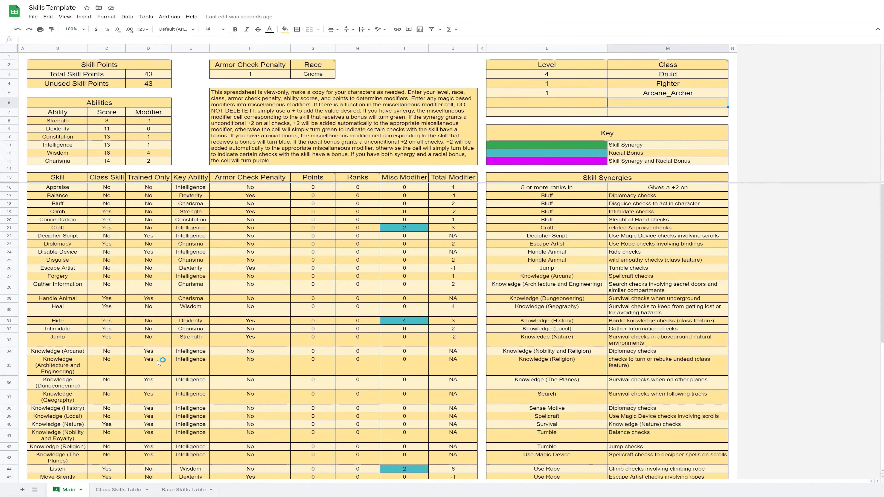
scroll(146, 365, down, 5)
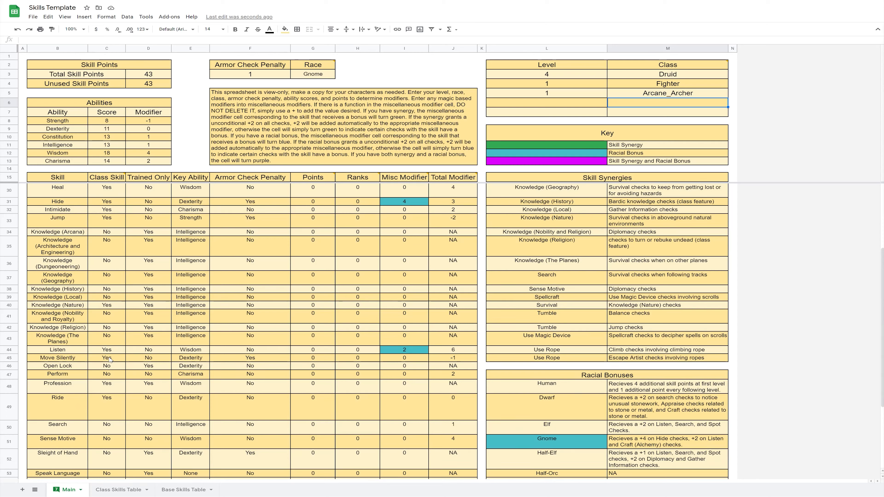
click(110, 360)
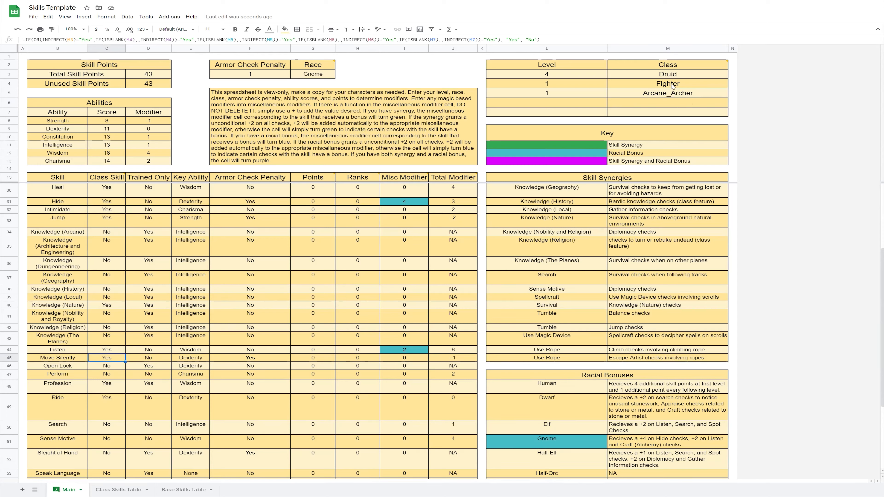
- Test the class's effect on the class skills by clearing the Arcane_Archer entry in M5 and re-entering it
click(661, 97)
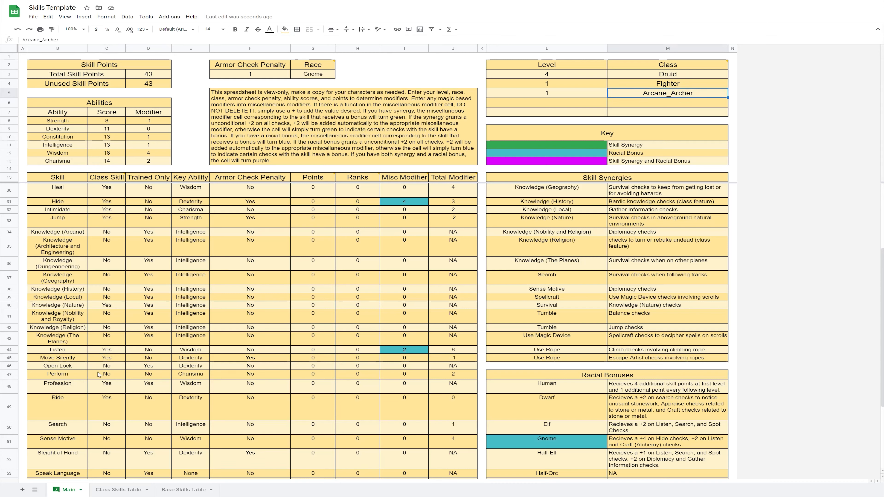
key(Delete)
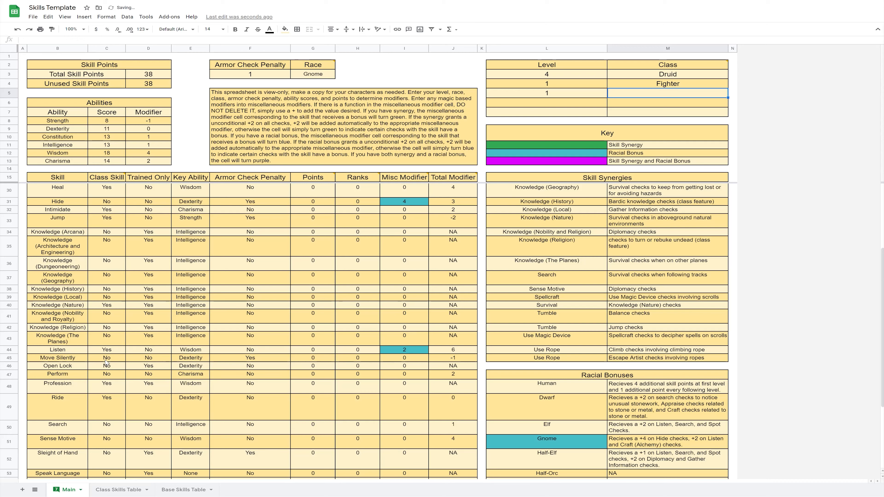
text(Ar)
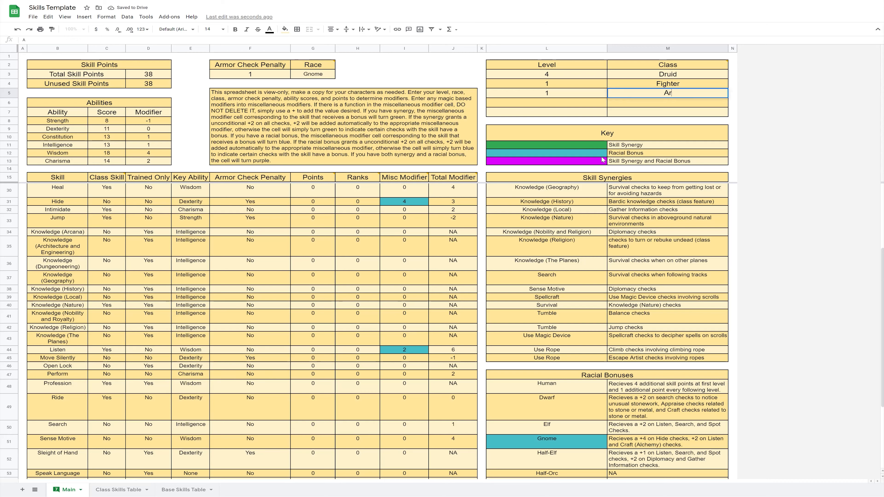
text(cane_Archer)
click(680, 113)
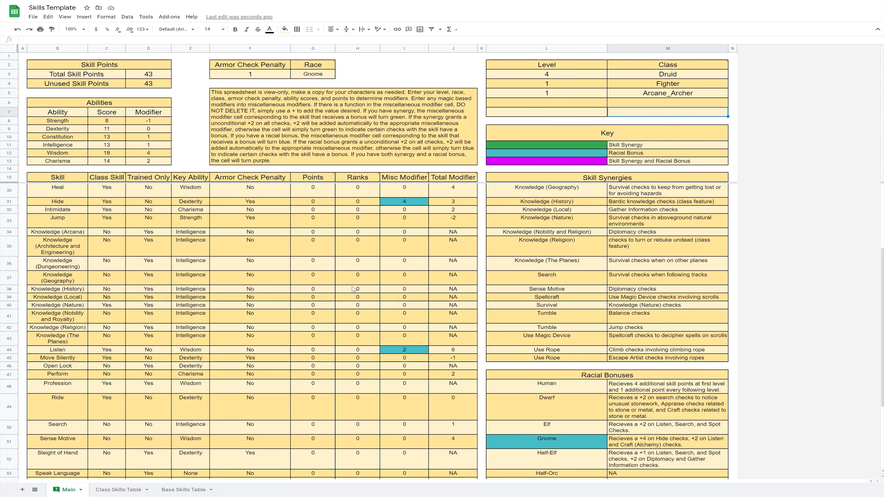
scroll(93, 156, up, 5)
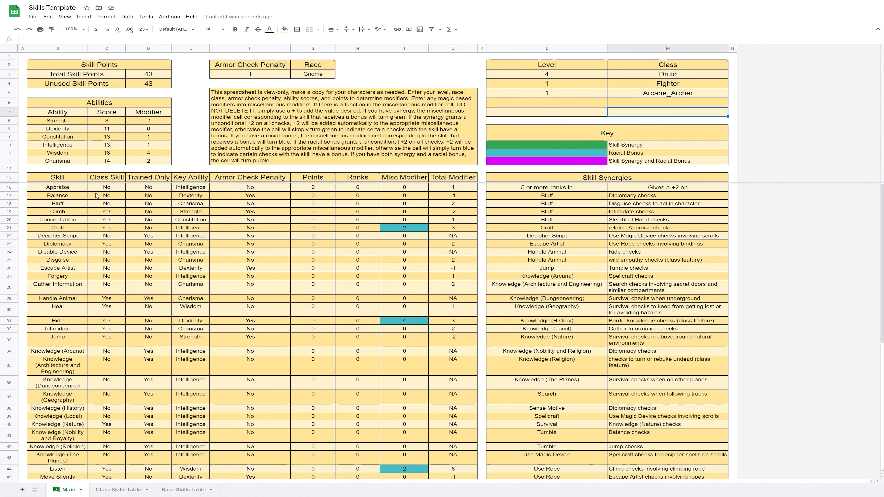